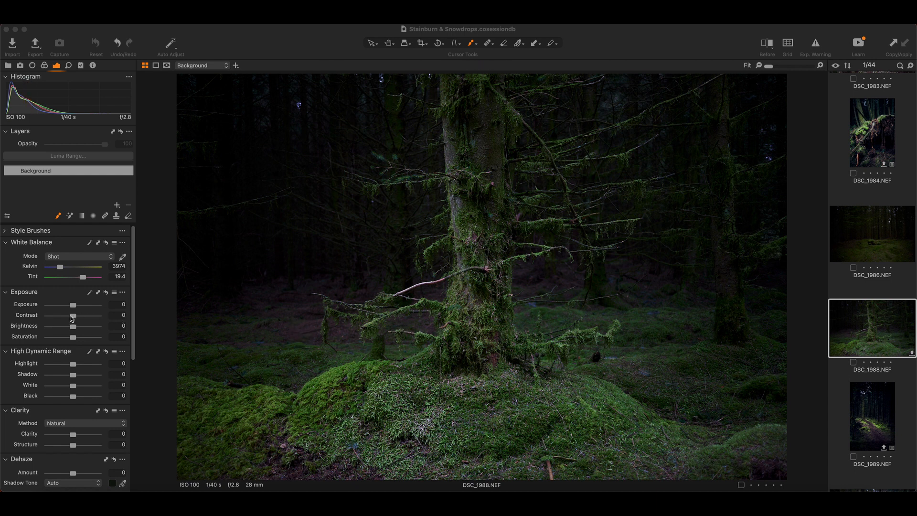
# Set the Background layer's Contrast to 15 and its Shadow to 20
pyautogui.moveTo(73, 316); pyautogui.dragTo(81, 318)
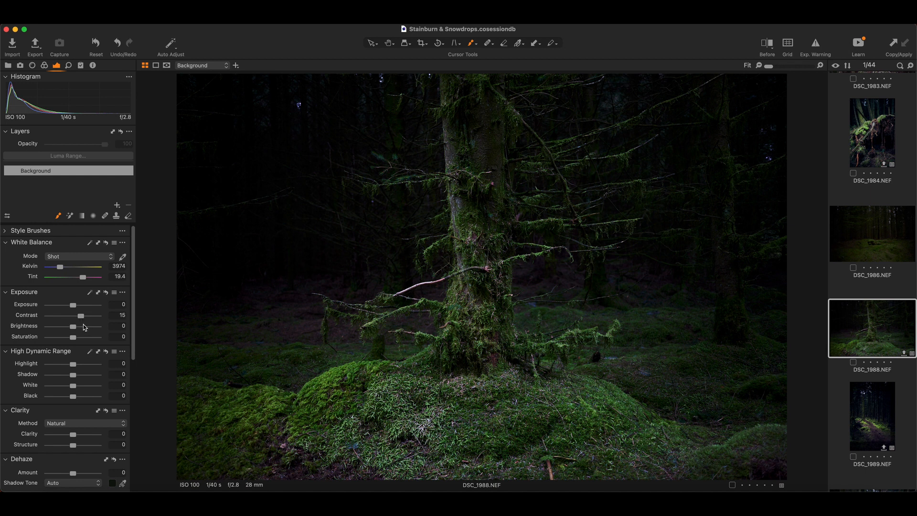
pyautogui.moveTo(72, 376); pyautogui.dragTo(78, 376)
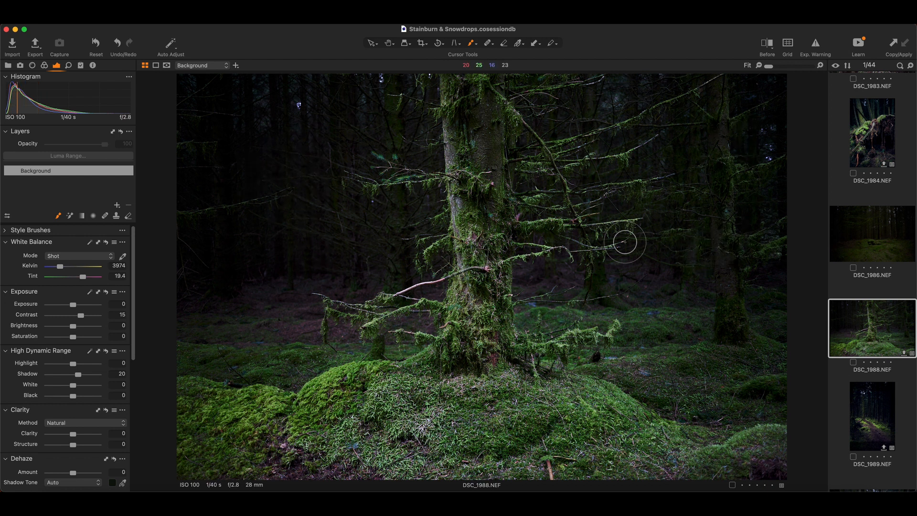
# Add a new adjustment layer and name it Background Shadow
pyautogui.click(117, 206)
pyautogui.doubleClick(53, 171)
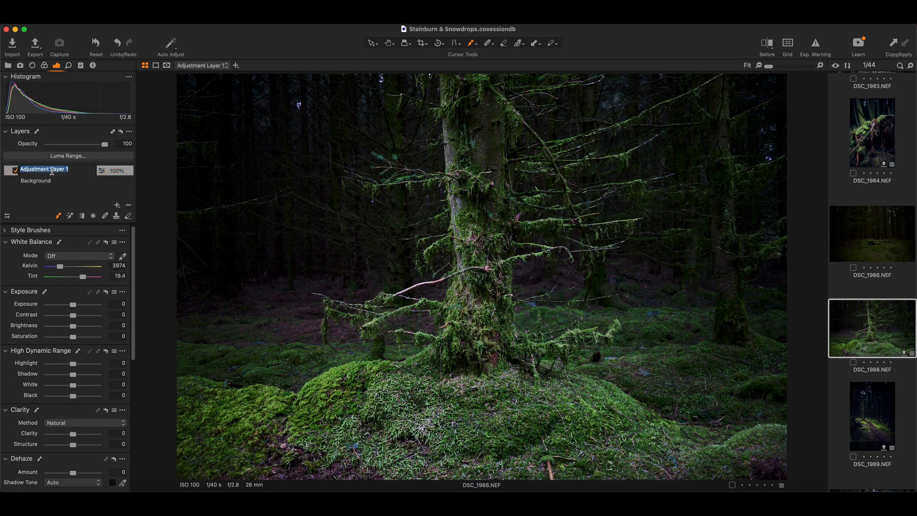
pyautogui.write('Background Shadow')
pyautogui.press('Return')
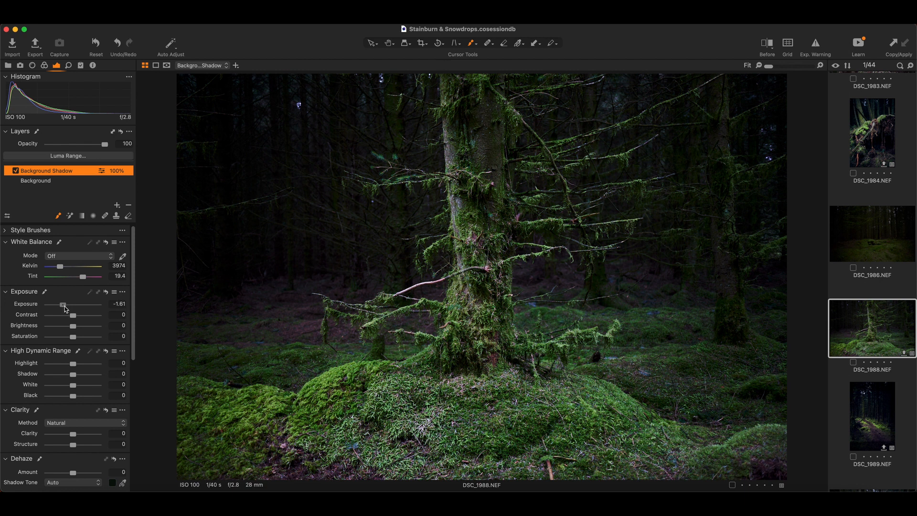
# Set the Background Shadow layer's Exposure to -2.11 and brush its mask over the dark forest on both sides of the trunk
pyautogui.moveTo(197, 89)
pyautogui.mouseDown()
pyautogui.moveTo(301, 94)
pyautogui.moveTo(257, 139)
pyautogui.moveTo(199, 116)
pyautogui.moveTo(181, 148)
pyautogui.moveTo(214, 150)
pyautogui.moveTo(207, 168)
pyautogui.moveTo(168, 196)
pyautogui.moveTo(257, 202)
pyautogui.moveTo(177, 226)
pyautogui.moveTo(185, 242)
pyautogui.moveTo(165, 257)
pyautogui.moveTo(177, 273)
pyautogui.moveTo(213, 285)
pyautogui.moveTo(291, 277)
pyautogui.moveTo(281, 288)
pyautogui.moveTo(379, 269)
pyautogui.moveTo(295, 277)
pyautogui.moveTo(372, 242)
pyautogui.moveTo(392, 267)
pyautogui.moveTo(381, 258)
pyautogui.moveTo(424, 221)
pyautogui.moveTo(400, 211)
pyautogui.moveTo(361, 219)
pyautogui.moveTo(302, 191)
pyautogui.moveTo(338, 141)
pyautogui.moveTo(332, 163)
pyautogui.moveTo(336, 143)
pyautogui.moveTo(375, 139)
pyautogui.moveTo(409, 148)
pyautogui.moveTo(393, 140)
pyautogui.moveTo(404, 124)
pyautogui.moveTo(358, 118)
pyautogui.moveTo(343, 96)
pyautogui.moveTo(284, 90)
pyautogui.moveTo(402, 76)
pyautogui.moveTo(419, 77)
pyautogui.moveTo(334, 77)
pyautogui.moveTo(299, 98)
pyautogui.moveTo(299, 114)
pyautogui.moveTo(243, 159)
pyautogui.moveTo(209, 206)
pyautogui.moveTo(258, 214)
pyautogui.moveTo(177, 220)
pyautogui.moveTo(213, 198)
pyautogui.moveTo(171, 142)
pyautogui.moveTo(201, 91)
pyautogui.moveTo(172, 144)
pyautogui.moveTo(308, 230)
pyautogui.moveTo(307, 253)
pyautogui.moveTo(318, 234)
pyautogui.moveTo(218, 289)
pyautogui.moveTo(198, 287)
pyautogui.moveTo(305, 268)
pyautogui.moveTo(646, 90)
pyautogui.moveTo(708, 82)
pyautogui.moveTo(720, 94)
pyautogui.moveTo(764, 97)
pyautogui.moveTo(750, 127)
pyautogui.moveTo(764, 131)
pyautogui.moveTo(776, 168)
pyautogui.moveTo(755, 174)
pyautogui.moveTo(720, 147)
pyautogui.moveTo(696, 149)
pyautogui.moveTo(684, 181)
pyautogui.moveTo(731, 210)
pyautogui.moveTo(737, 254)
pyautogui.moveTo(729, 278)
pyautogui.moveTo(744, 294)
pyautogui.moveTo(692, 287)
pyautogui.moveTo(740, 266)
pyautogui.mouseUp()
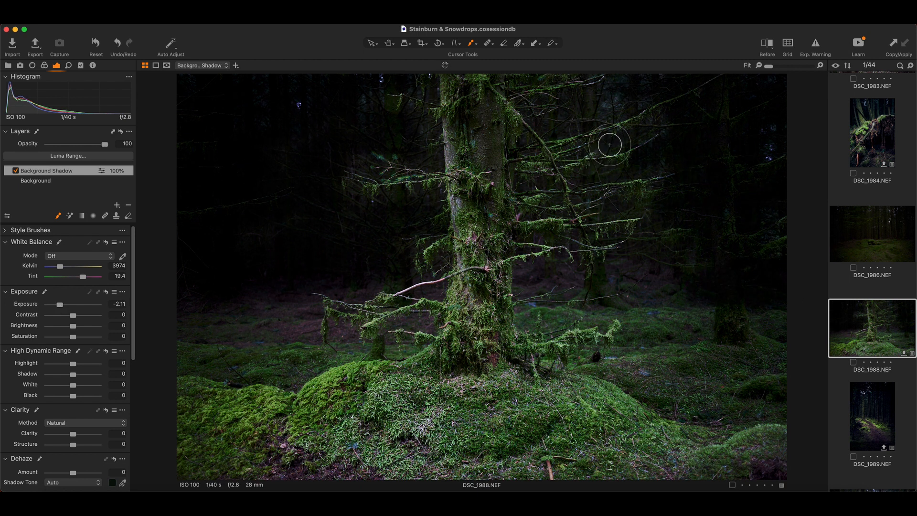
pyautogui.moveTo(612, 107)
pyautogui.mouseDown()
pyautogui.moveTo(750, 153)
pyautogui.moveTo(721, 181)
pyautogui.moveTo(738, 203)
pyautogui.moveTo(737, 231)
pyautogui.moveTo(754, 251)
pyautogui.moveTo(782, 253)
pyautogui.moveTo(752, 256)
pyautogui.moveTo(807, 312)
pyautogui.moveTo(720, 314)
pyautogui.moveTo(790, 328)
pyautogui.moveTo(530, 276)
pyautogui.moveTo(554, 273)
pyautogui.moveTo(527, 282)
pyautogui.moveTo(616, 287)
pyautogui.moveTo(707, 258)
pyautogui.moveTo(644, 232)
pyautogui.moveTo(633, 243)
pyautogui.moveTo(609, 243)
pyautogui.moveTo(631, 200)
pyautogui.moveTo(609, 199)
pyautogui.moveTo(689, 191)
pyautogui.moveTo(630, 150)
pyautogui.moveTo(634, 163)
pyautogui.moveTo(676, 121)
pyautogui.moveTo(628, 138)
pyautogui.moveTo(675, 122)
pyautogui.moveTo(585, 130)
pyautogui.moveTo(631, 95)
pyautogui.moveTo(578, 96)
pyautogui.moveTo(641, 76)
pyautogui.moveTo(704, 71)
pyautogui.moveTo(666, 254)
pyautogui.moveTo(676, 260)
pyautogui.moveTo(776, 177)
pyautogui.mouseUp()
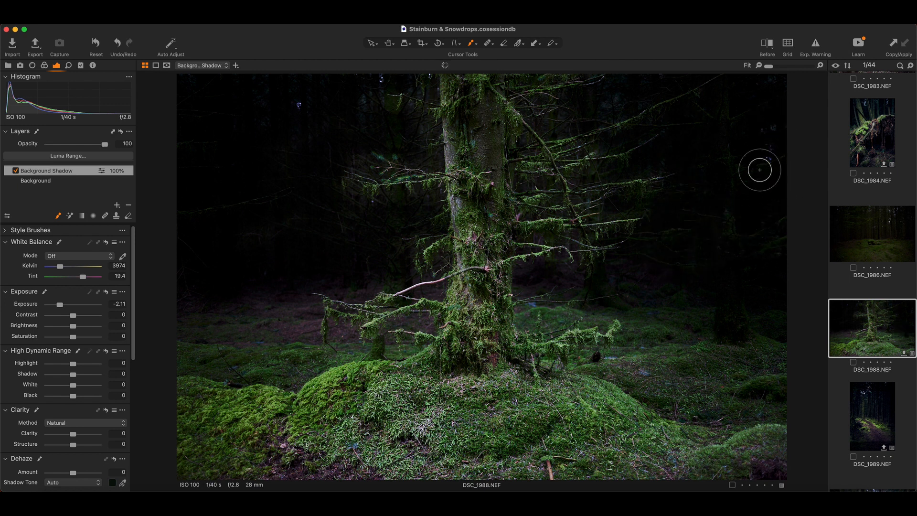
pyautogui.moveTo(360, 116)
pyautogui.mouseDown()
pyautogui.moveTo(366, 93)
pyautogui.moveTo(355, 100)
pyautogui.moveTo(365, 96)
pyautogui.moveTo(352, 114)
pyautogui.moveTo(355, 139)
pyautogui.moveTo(407, 144)
pyautogui.moveTo(264, 101)
pyautogui.moveTo(299, 103)
pyautogui.mouseUp()
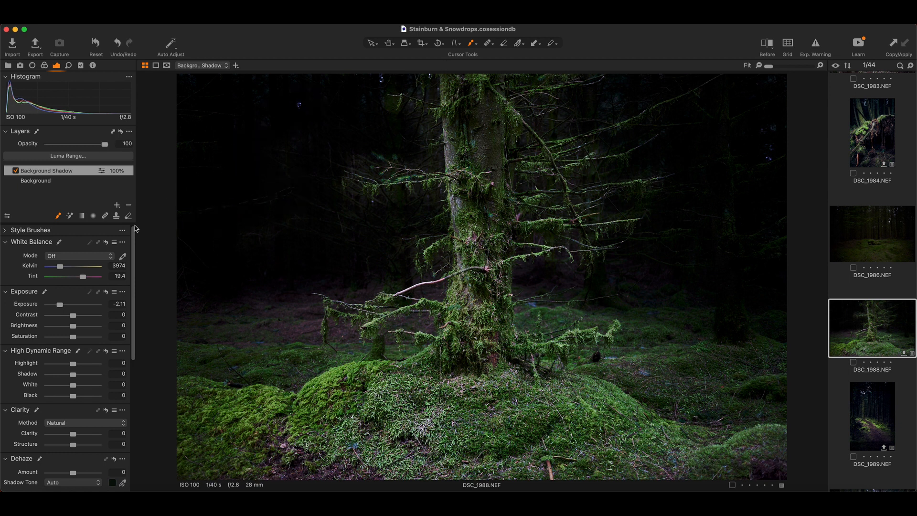
pyautogui.moveTo(365, 219)
pyautogui.mouseDown()
pyautogui.moveTo(358, 236)
pyautogui.moveTo(375, 256)
pyautogui.moveTo(349, 256)
pyautogui.mouseUp()
pyautogui.moveTo(729, 270)
pyautogui.mouseDown()
pyautogui.moveTo(768, 128)
pyautogui.moveTo(780, 251)
pyautogui.moveTo(779, 235)
pyautogui.moveTo(749, 223)
pyautogui.moveTo(668, 227)
pyautogui.moveTo(663, 241)
pyautogui.moveTo(710, 245)
pyautogui.moveTo(721, 215)
pyautogui.moveTo(740, 269)
pyautogui.moveTo(724, 316)
pyautogui.moveTo(807, 334)
pyautogui.mouseUp()
pyautogui.moveTo(743, 331)
pyautogui.mouseDown()
pyautogui.moveTo(779, 336)
pyautogui.moveTo(715, 319)
pyautogui.moveTo(781, 336)
pyautogui.moveTo(641, 307)
pyautogui.moveTo(717, 310)
pyautogui.moveTo(621, 297)
pyautogui.moveTo(747, 305)
pyautogui.moveTo(761, 270)
pyautogui.moveTo(738, 231)
pyautogui.moveTo(766, 129)
pyautogui.moveTo(766, 167)
pyautogui.mouseUp()
pyautogui.moveTo(340, 258)
pyautogui.mouseDown()
pyautogui.moveTo(258, 300)
pyautogui.moveTo(316, 284)
pyautogui.moveTo(202, 307)
pyautogui.moveTo(382, 280)
pyautogui.moveTo(237, 290)
pyautogui.moveTo(264, 277)
pyautogui.moveTo(235, 317)
pyautogui.moveTo(270, 320)
pyautogui.moveTo(310, 309)
pyautogui.moveTo(161, 310)
pyautogui.moveTo(254, 296)
pyautogui.moveTo(132, 308)
pyautogui.moveTo(198, 311)
pyautogui.mouseUp()
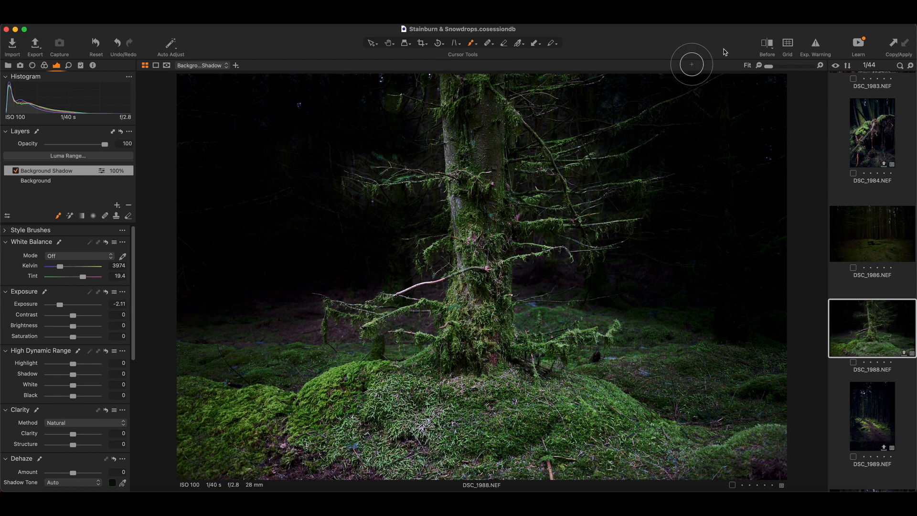
# Compare the before and after versions of the darkened forest with the split view, then close the comparison
pyautogui.click(767, 44)
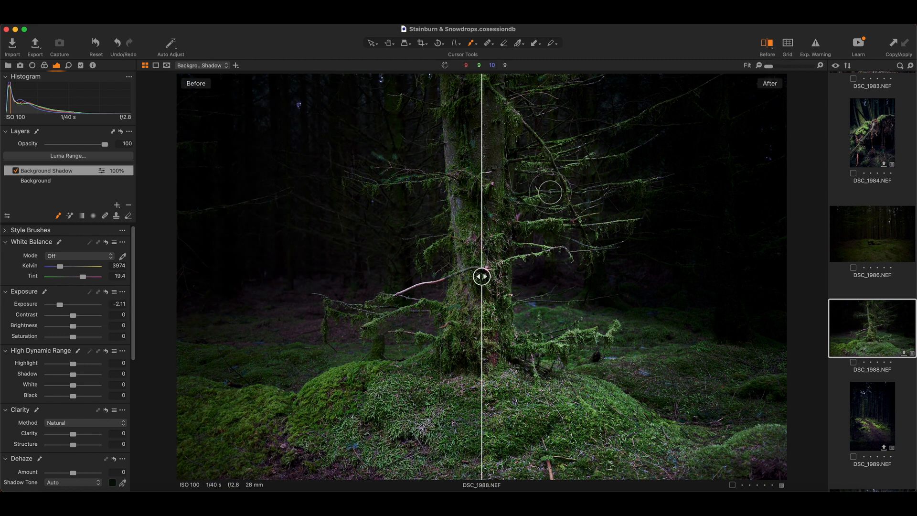
pyautogui.moveTo(482, 276)
pyautogui.mouseDown()
pyautogui.moveTo(338, 276)
pyautogui.moveTo(772, 275)
pyautogui.moveTo(232, 276)
pyautogui.moveTo(480, 275)
pyautogui.mouseUp()
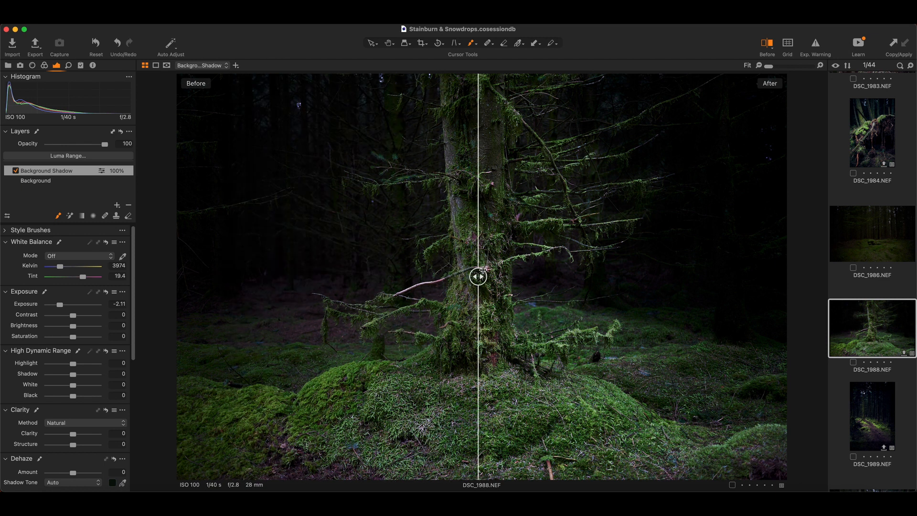
pyautogui.click(765, 46)
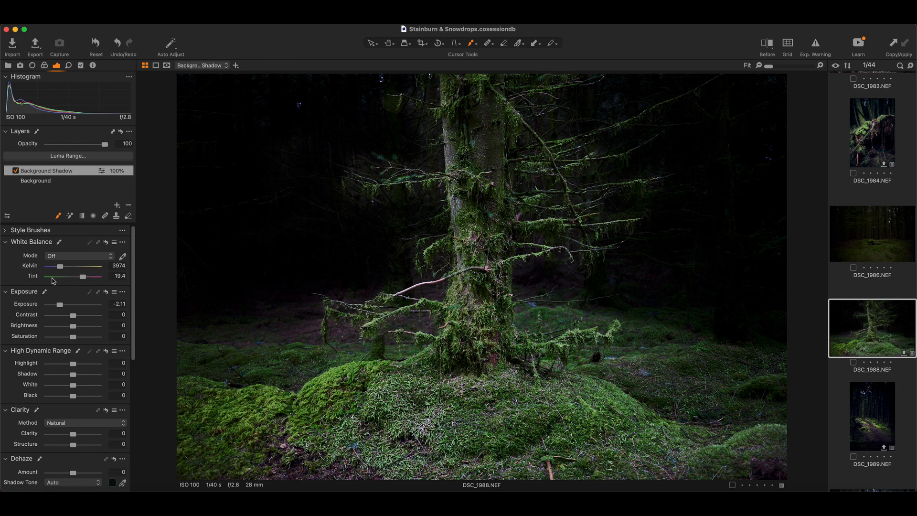
# On the Background layer, set Clarity to 12, Structure to 2 and the Vignetting amount to -0.65
pyautogui.click(42, 187)
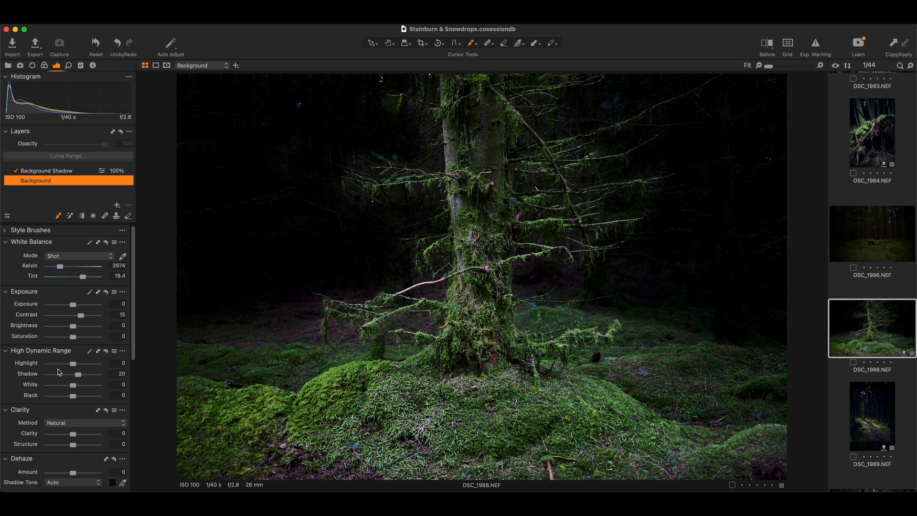
pyautogui.scroll(-3, 58, 372)
pyautogui.moveTo(74, 393); pyautogui.dragTo(77, 393)
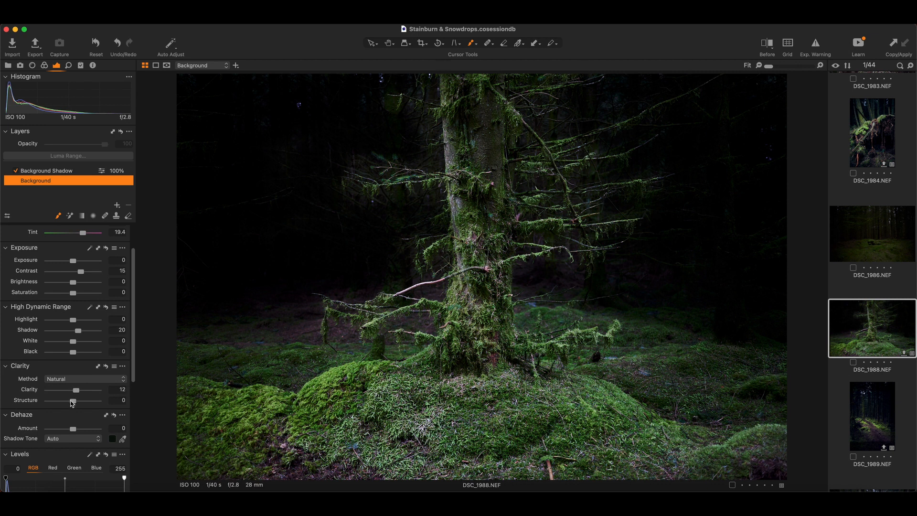
pyautogui.moveTo(73, 401); pyautogui.dragTo(73, 402)
pyautogui.scroll(-10, 76, 406)
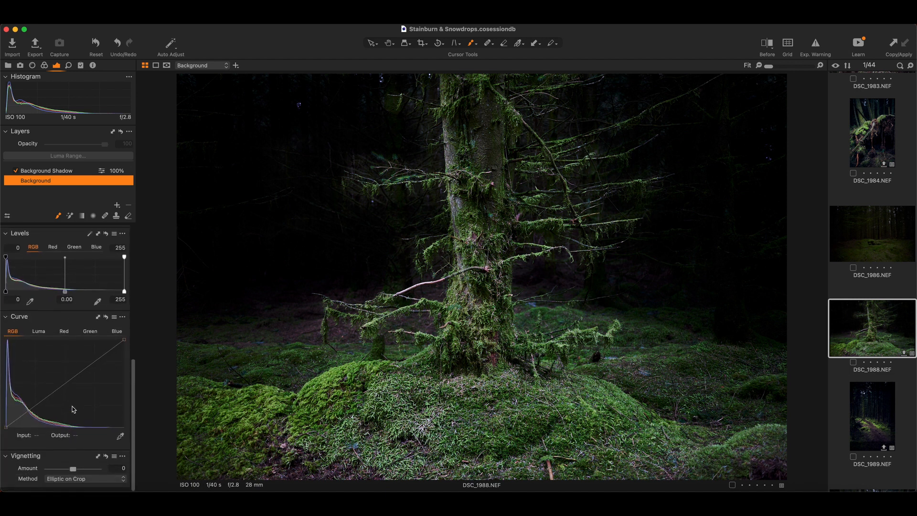
pyautogui.moveTo(74, 472); pyautogui.dragTo(71, 475)
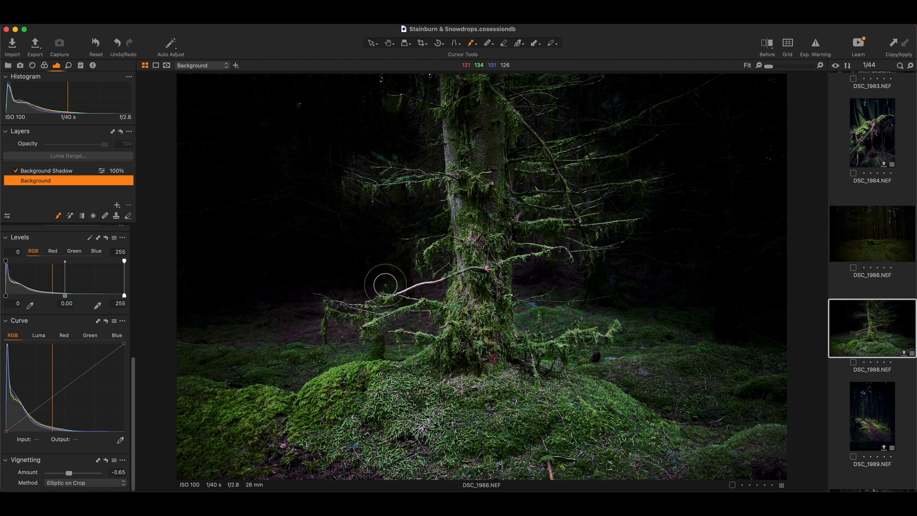
# Add a layer named Tree Highlight beneath Background Shadow and set its Shadow to 50
pyautogui.scroll(5, 77, 251)
pyautogui.scroll(5, 76, 251)
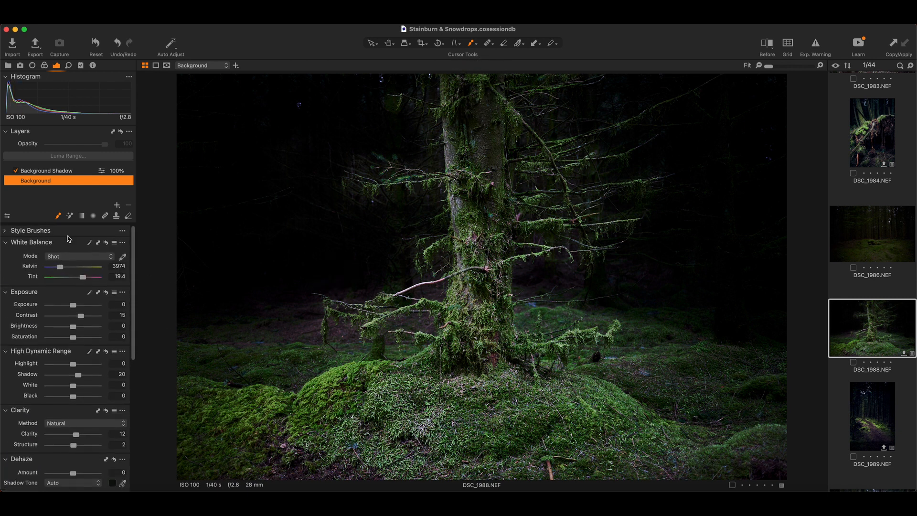
pyautogui.click(117, 205)
pyautogui.moveTo(54, 172); pyautogui.dragTo(54, 190)
pyautogui.doubleClick(38, 179)
pyautogui.write('Tree Highlight')
pyautogui.press('Return')
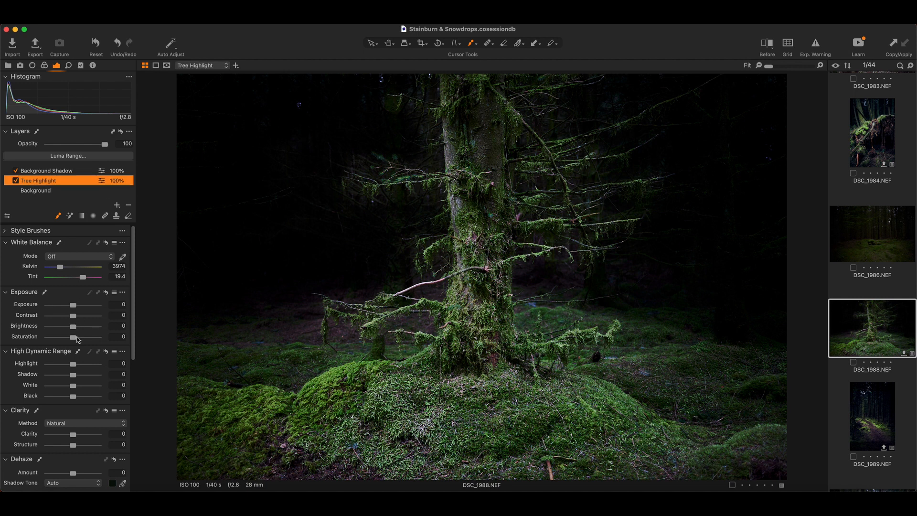
pyautogui.moveTo(72, 374); pyautogui.dragTo(86, 377)
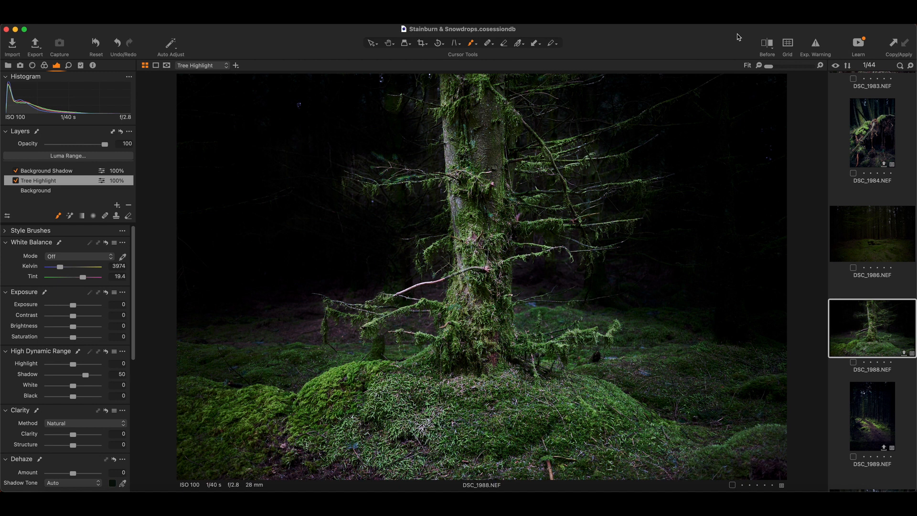
# Check the tree highlight in the before/after split view around the trunk, and leave the comparison
pyautogui.click(767, 44)
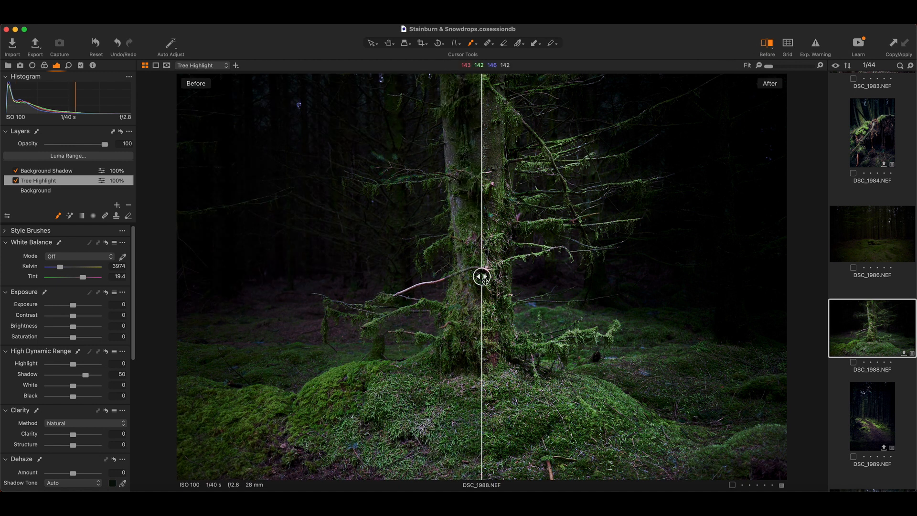
pyautogui.moveTo(484, 278)
pyautogui.mouseDown()
pyautogui.moveTo(509, 276)
pyautogui.moveTo(322, 275)
pyautogui.moveTo(722, 280)
pyautogui.moveTo(475, 279)
pyautogui.mouseUp()
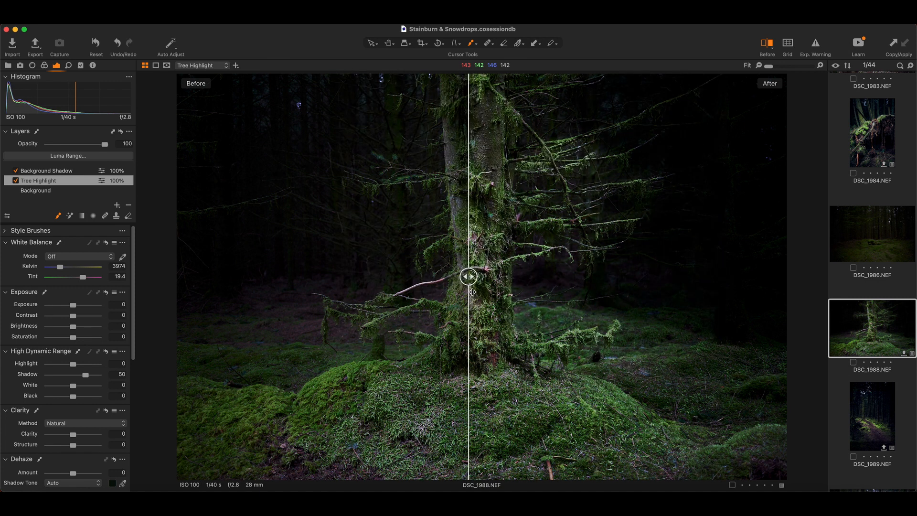
pyautogui.click(769, 44)
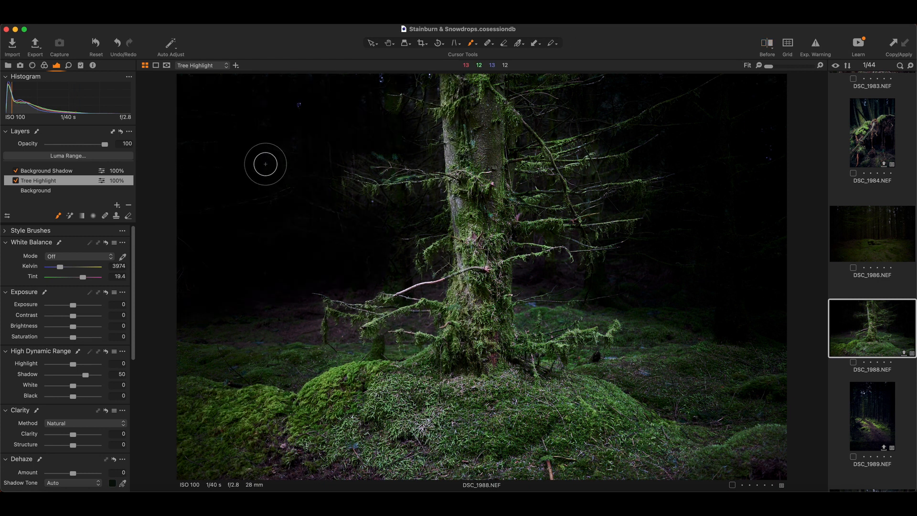
# Warm the Background layer's white balance slightly by raising the Kelvin value
pyautogui.click(63, 191)
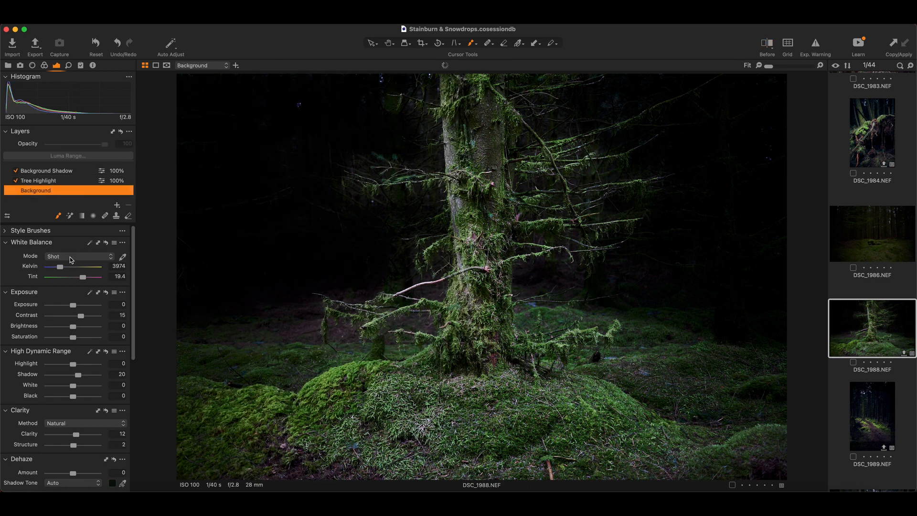
pyautogui.moveTo(61, 270); pyautogui.dragTo(60, 271)
pyautogui.moveTo(61, 271); pyautogui.dragTo(62, 271)
# Tint the Background layer's shadows subtly toward blue with Color Balance
pyautogui.click(44, 65)
pyautogui.scroll(-8, 42, 366)
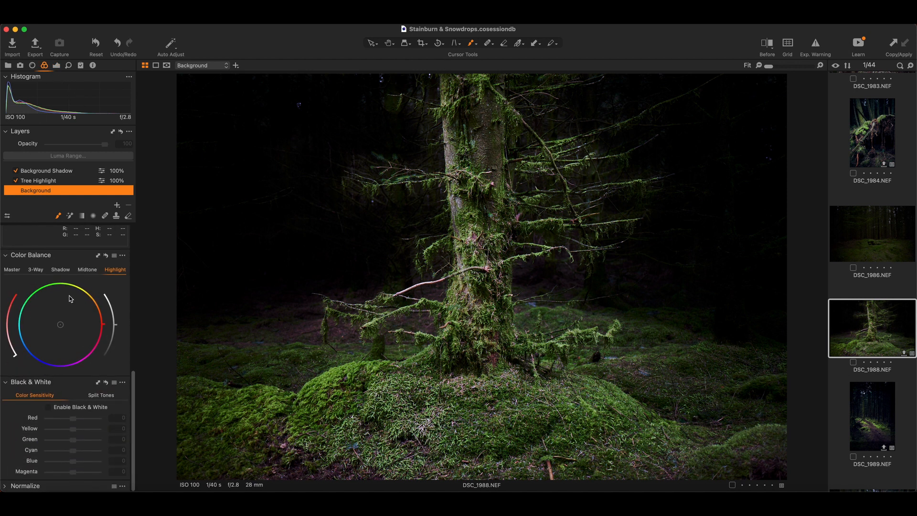
pyautogui.click(62, 270)
pyautogui.moveTo(63, 326)
pyautogui.mouseDown()
pyautogui.moveTo(42, 349)
pyautogui.moveTo(54, 333)
pyautogui.mouseUp()
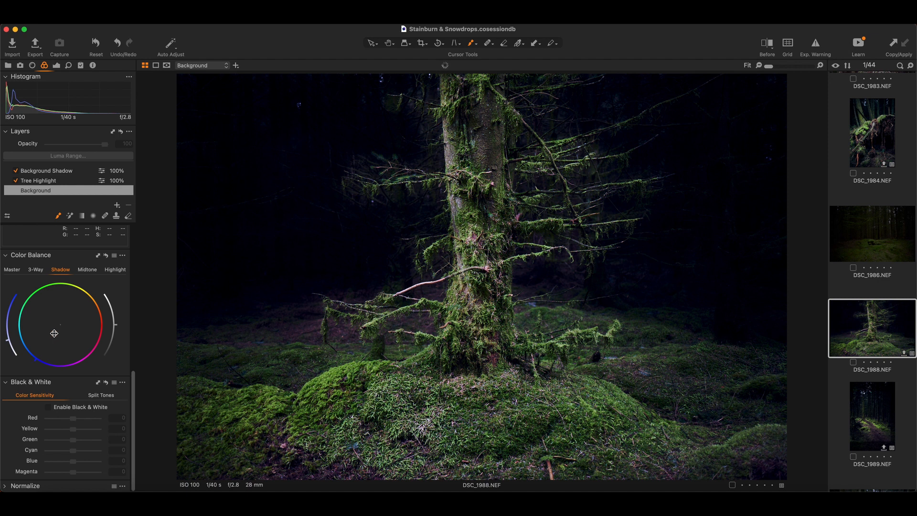
pyautogui.moveTo(54, 333); pyautogui.dragTo(56, 330)
pyautogui.moveTo(57, 330); pyautogui.dragTo(57, 329)
# Shift the Color Balance midtones toward yellow and the highlights toward orange
pyautogui.click(84, 271)
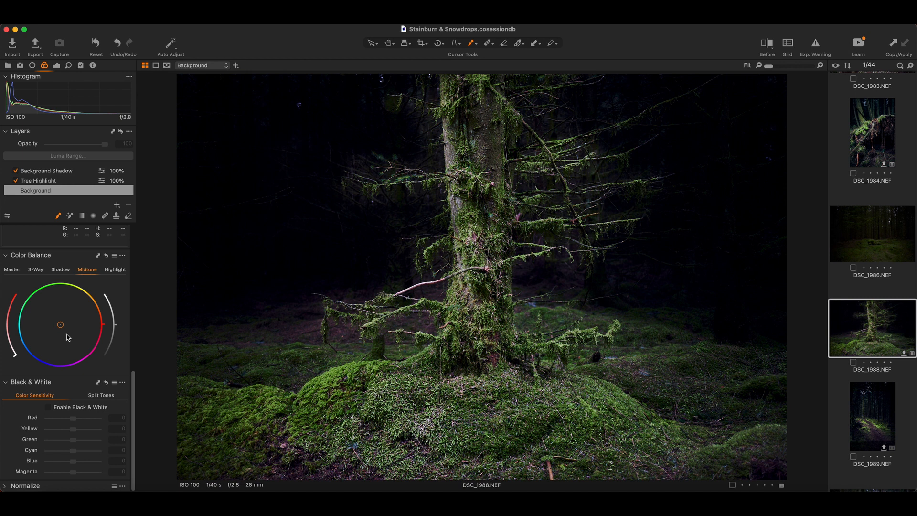
pyautogui.moveTo(60, 325); pyautogui.dragTo(64, 313)
pyautogui.click(118, 271)
pyautogui.moveTo(61, 327)
pyautogui.mouseDown()
pyautogui.moveTo(75, 316)
pyautogui.moveTo(62, 317)
pyautogui.moveTo(75, 315)
pyautogui.moveTo(78, 330)
pyautogui.moveTo(71, 315)
pyautogui.mouseUp()
# Sweep the before/after divider across the tree photo to review the colour grade, and close the comparison
pyautogui.click(767, 44)
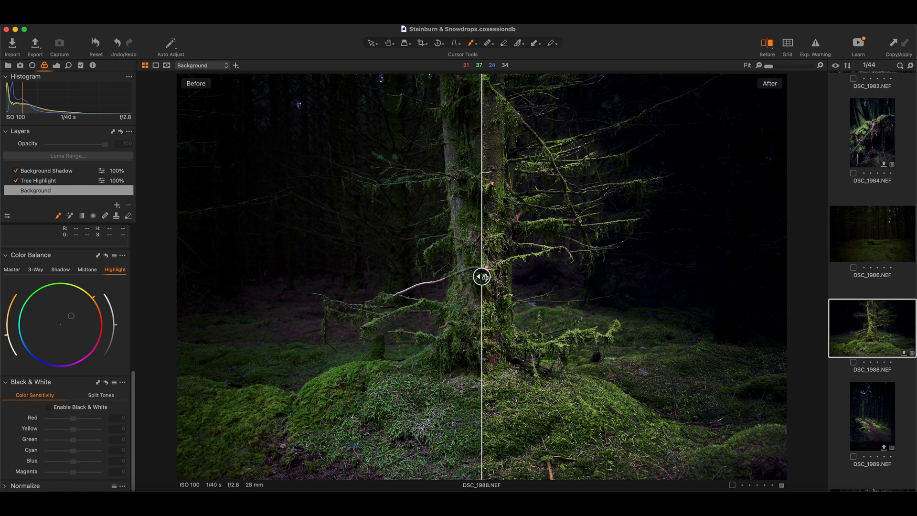
pyautogui.moveTo(485, 278); pyautogui.dragTo(236, 263)
pyautogui.moveTo(311, 267); pyautogui.dragTo(478, 277)
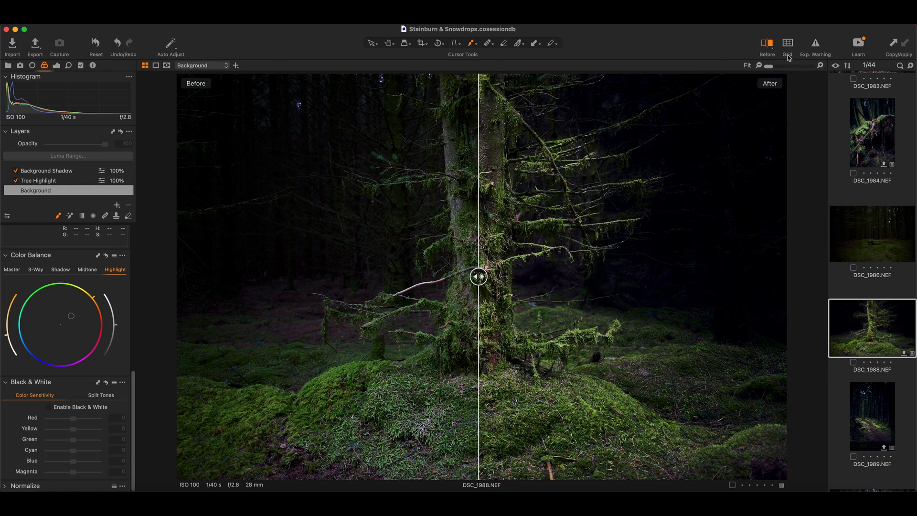
pyautogui.click(770, 46)
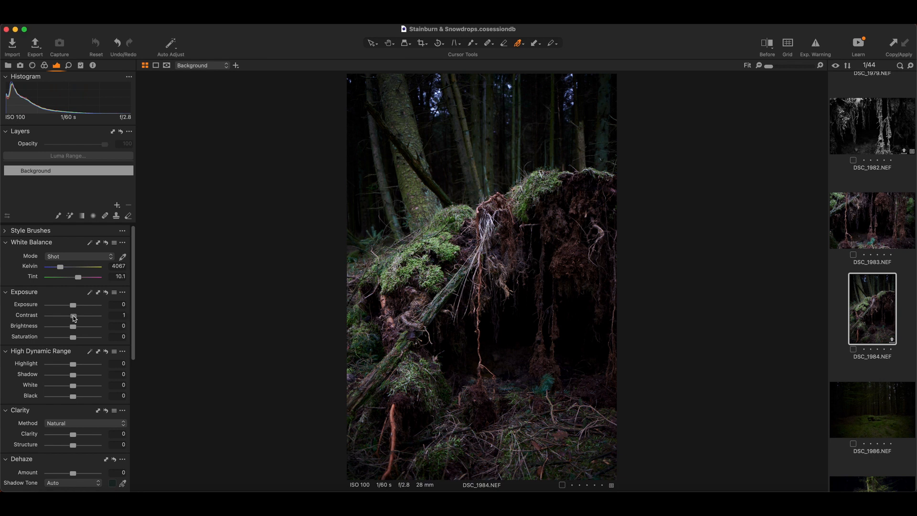
# On DSC_1984.NEF, set Contrast to 16 and Shadow to 12
pyautogui.moveTo(73, 316); pyautogui.dragTo(80, 317)
pyautogui.moveTo(73, 375); pyautogui.dragTo(75, 377)
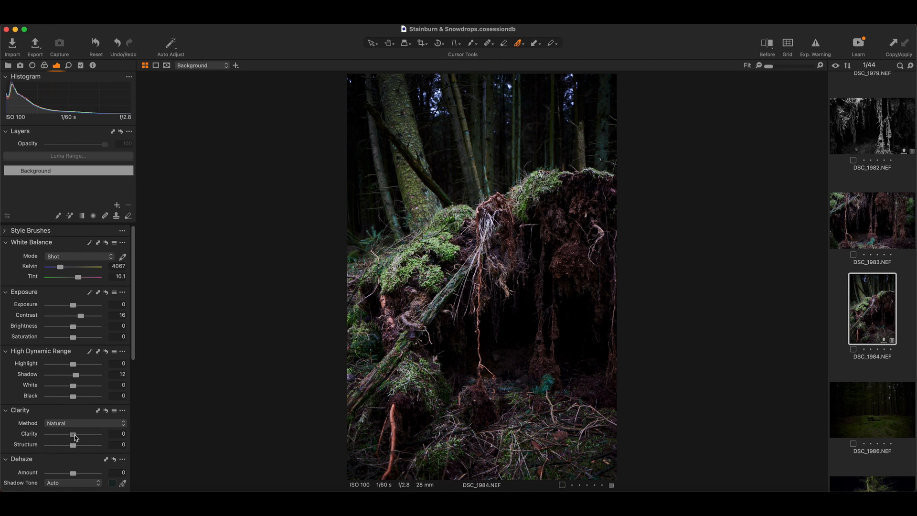
# Raise Clarity and Structure slightly on DSC_1984.NEF and set its Vignetting amount to -0.99
pyautogui.moveTo(75, 434); pyautogui.dragTo(76, 436)
pyautogui.moveTo(73, 446); pyautogui.dragTo(73, 446)
pyautogui.scroll(-10, 74, 445)
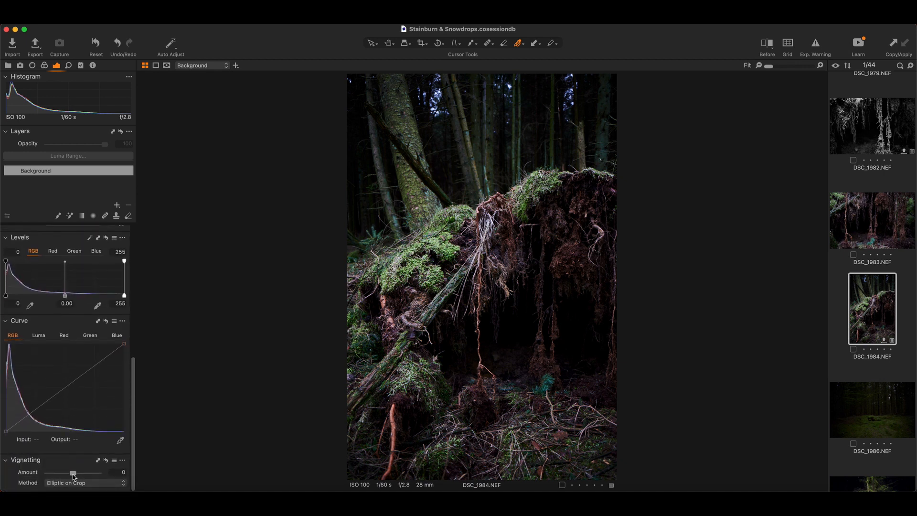
pyautogui.moveTo(73, 473); pyautogui.dragTo(69, 474)
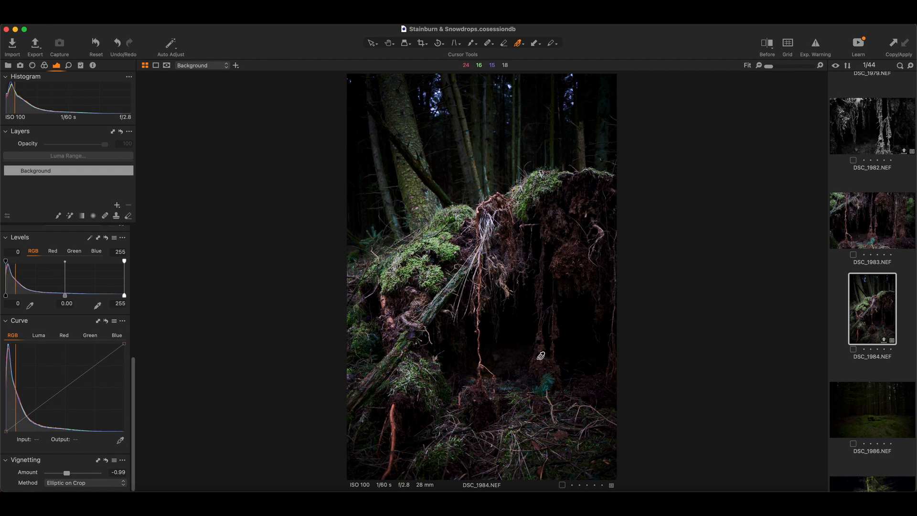
# Compare the uprooted tree photo before and after its adjustments, and close the split view
pyautogui.press('y')
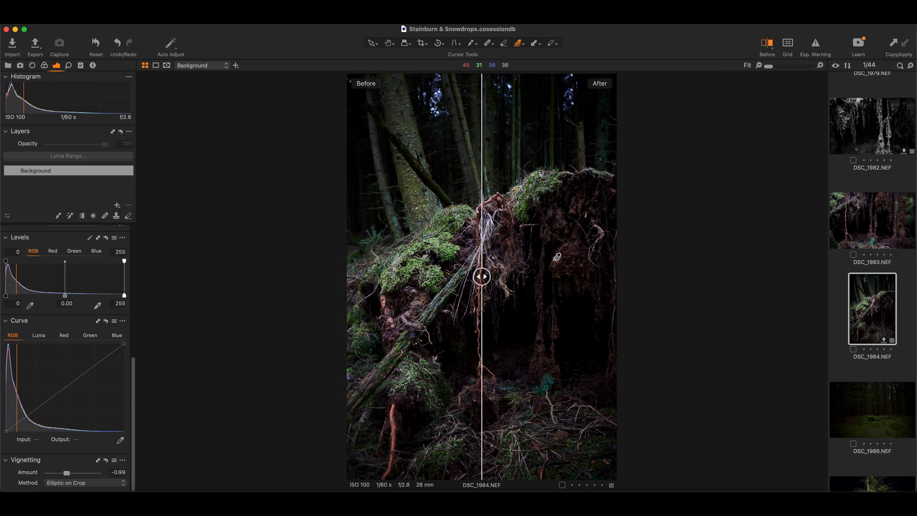
pyautogui.moveTo(481, 277)
pyautogui.mouseDown()
pyautogui.moveTo(571, 276)
pyautogui.moveTo(368, 273)
pyautogui.moveTo(489, 275)
pyautogui.moveTo(481, 276)
pyautogui.mouseUp()
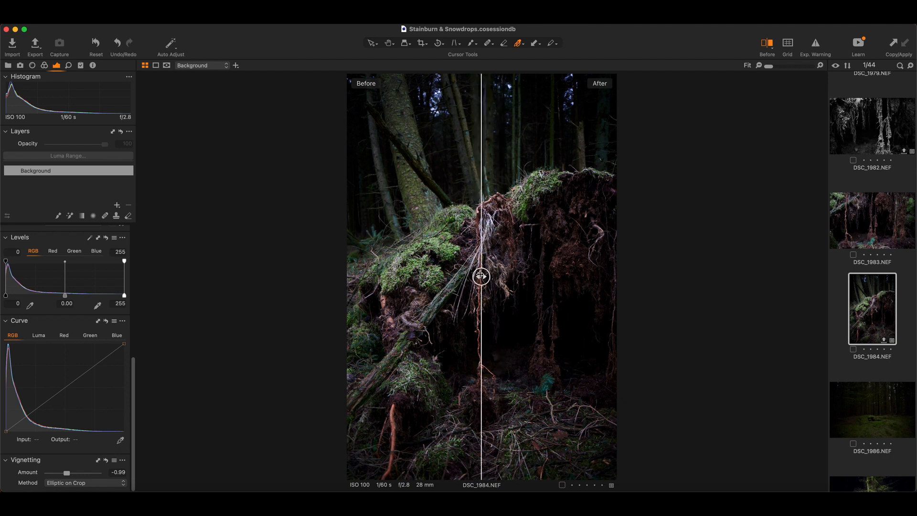
pyautogui.click(764, 46)
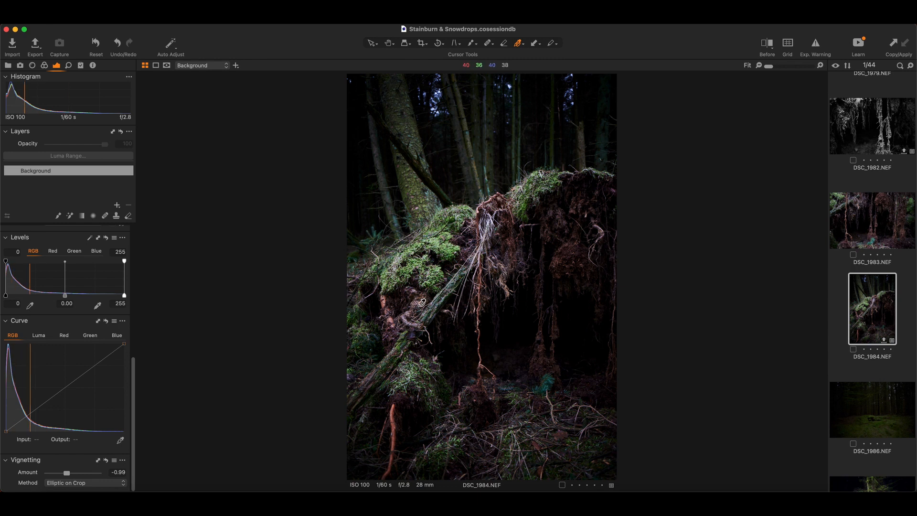
# In the advanced Color Editor, sample the moss green of DSC_1984.NEF and set its Saturation to 10.7
pyautogui.click(44, 65)
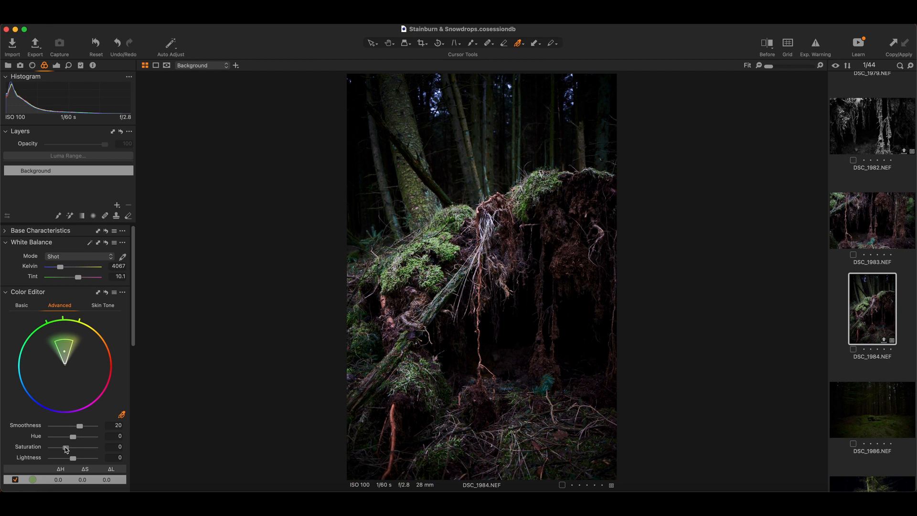
pyautogui.moveTo(65, 449); pyautogui.dragTo(67, 448)
pyautogui.moveTo(66, 447)
pyautogui.mouseDown()
pyautogui.moveTo(97, 450)
pyautogui.moveTo(69, 450)
pyautogui.mouseUp()
# Sample the reddish-brown root mass as a second colour range and set its Saturation to 12.7 and Lightness to 24.7
pyautogui.click(568, 254)
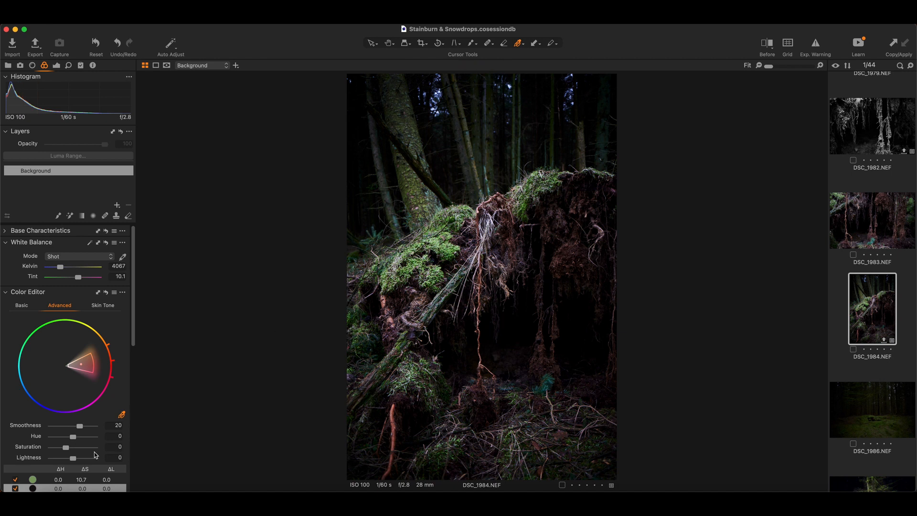
pyautogui.moveTo(65, 450); pyautogui.dragTo(69, 451)
pyautogui.moveTo(73, 458); pyautogui.dragTo(78, 460)
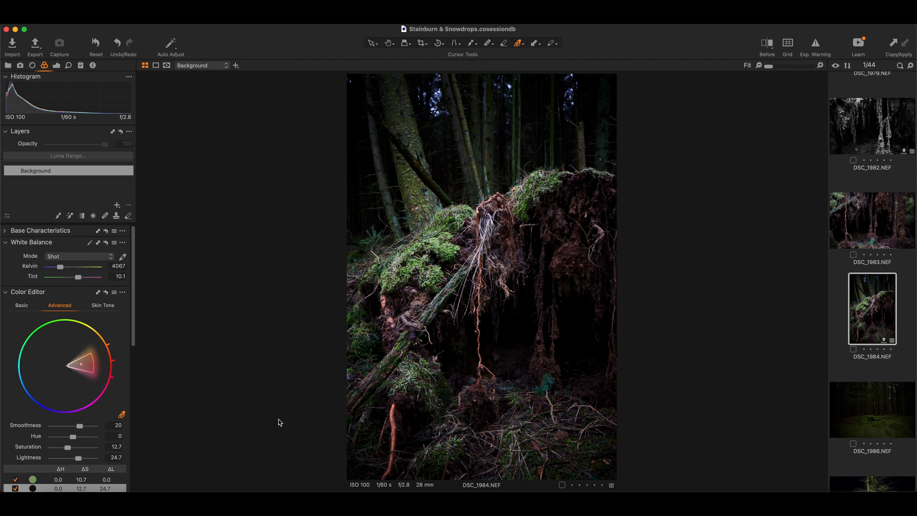
# Darken the moss-green colour range by setting its Lightness to -17.7
pyautogui.scroll(-2, 98, 435)
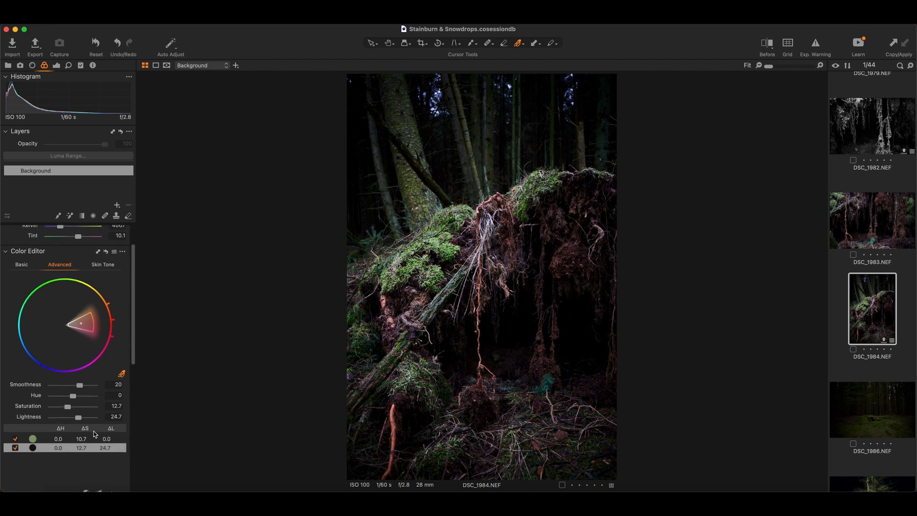
pyautogui.click(61, 439)
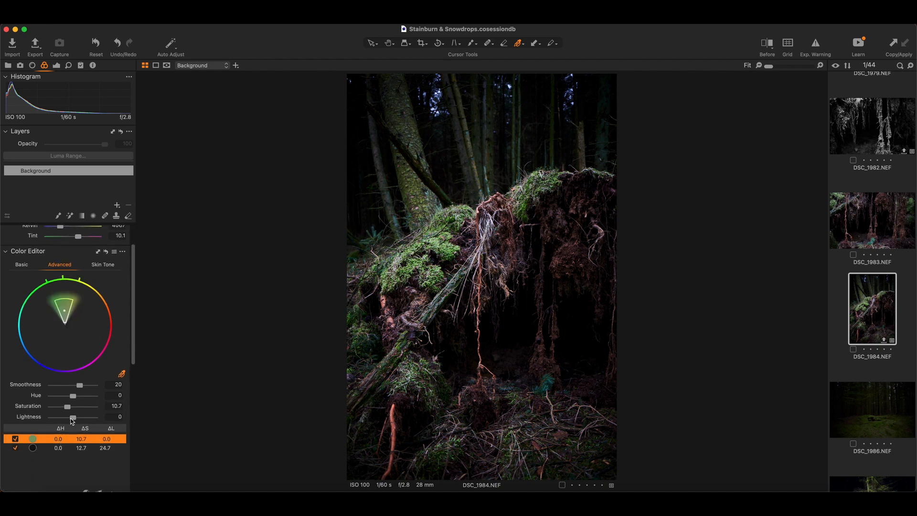
pyautogui.moveTo(74, 418); pyautogui.dragTo(70, 421)
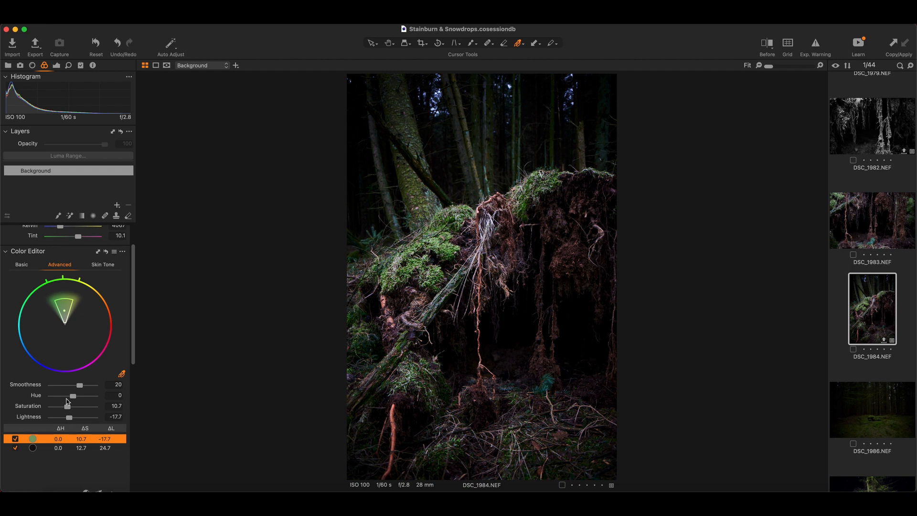
# Tint the shadows of the uprooted tree photo slightly towards blue with Color Balance
pyautogui.scroll(3, 67, 402)
pyautogui.scroll(-10, 68, 402)
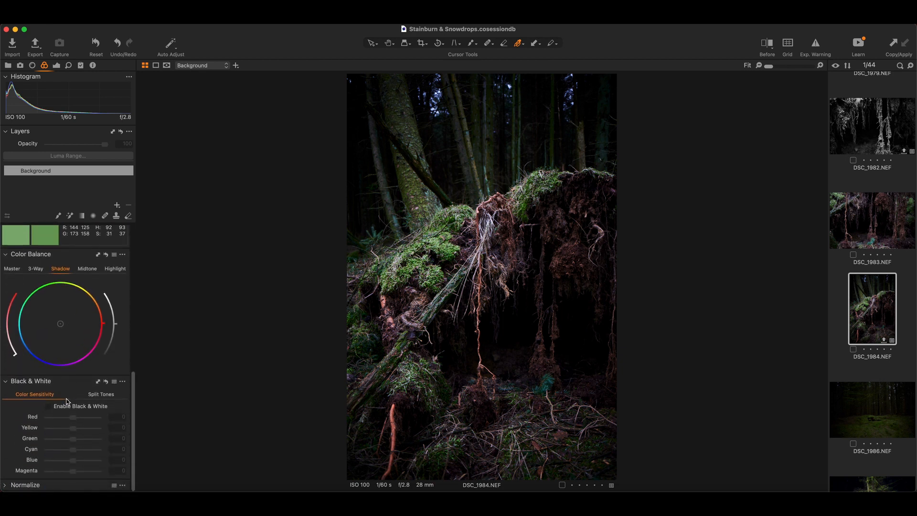
pyautogui.moveTo(59, 324); pyautogui.dragTo(57, 327)
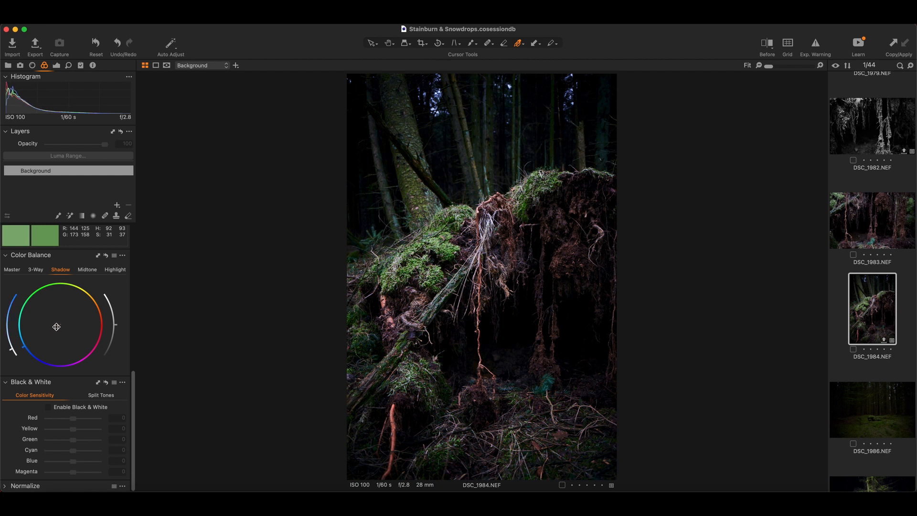
pyautogui.moveTo(56, 326); pyautogui.dragTo(57, 329)
# Shift the midtones towards warm orange-red and the highlights towards yellow-green with Color Balance
pyautogui.click(95, 272)
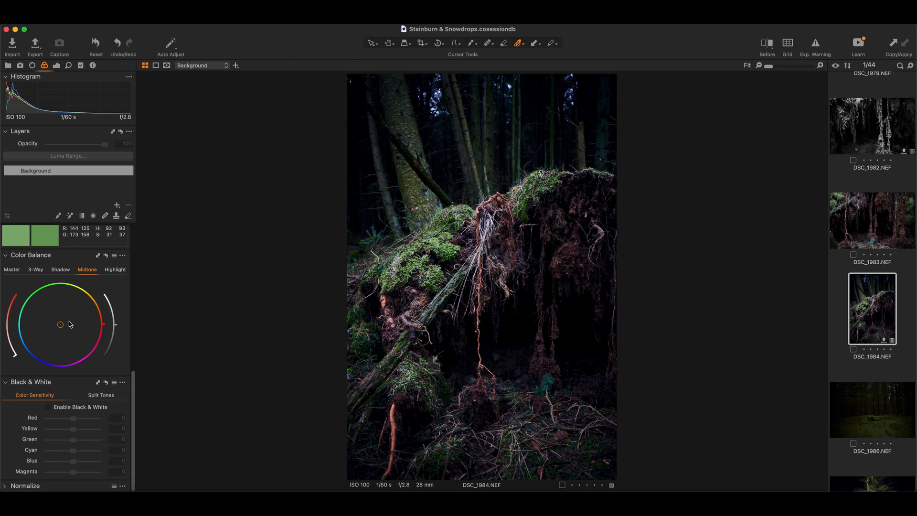
pyautogui.moveTo(61, 324); pyautogui.dragTo(73, 321)
pyautogui.click(113, 271)
pyautogui.moveTo(60, 324); pyautogui.dragTo(62, 313)
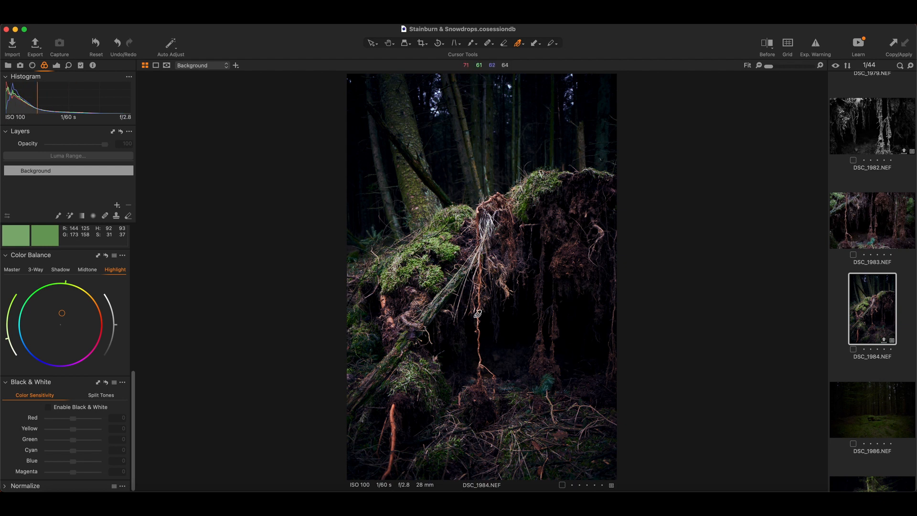
# Check the colour grade of DSC_1984.NEF in the before/after split view, and close the comparison
pyautogui.click(768, 45)
pyautogui.moveTo(481, 276)
pyautogui.mouseDown()
pyautogui.moveTo(524, 275)
pyautogui.moveTo(366, 274)
pyautogui.moveTo(580, 277)
pyautogui.moveTo(383, 276)
pyautogui.moveTo(487, 276)
pyautogui.mouseUp()
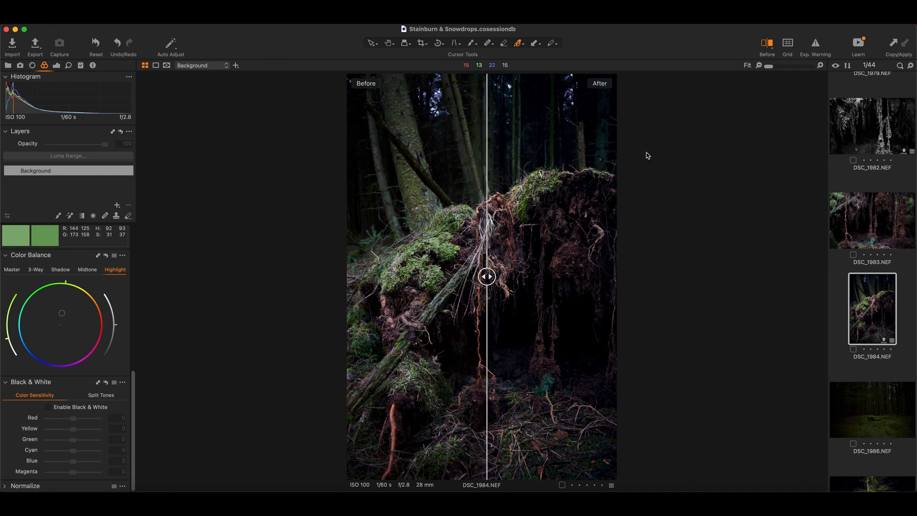
pyautogui.click(766, 44)
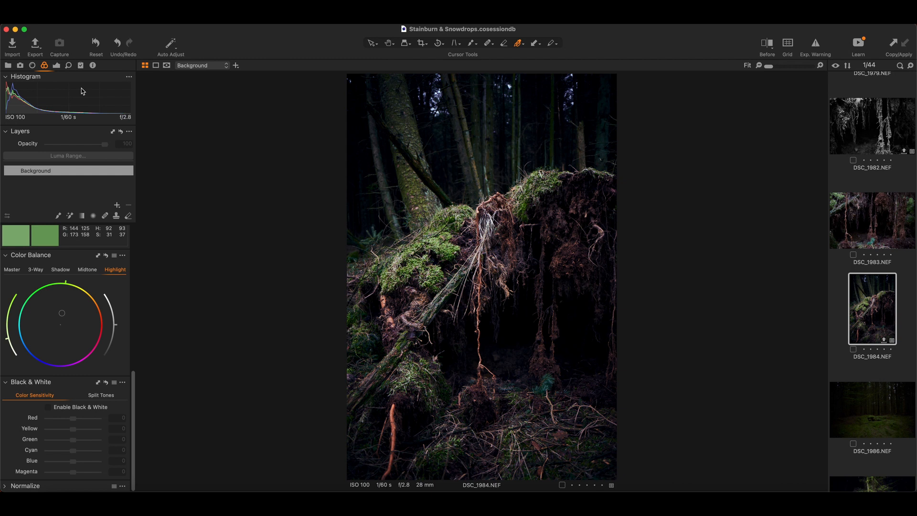
# Soften the vignette on DSC_1984.NEF by setting the Vignetting amount to -0.53
pyautogui.click(58, 66)
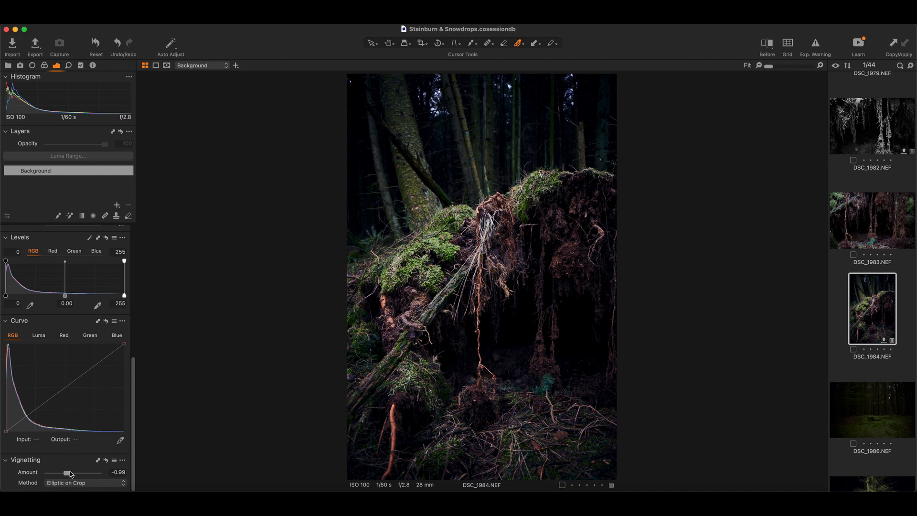
pyautogui.moveTo(66, 474); pyautogui.dragTo(71, 475)
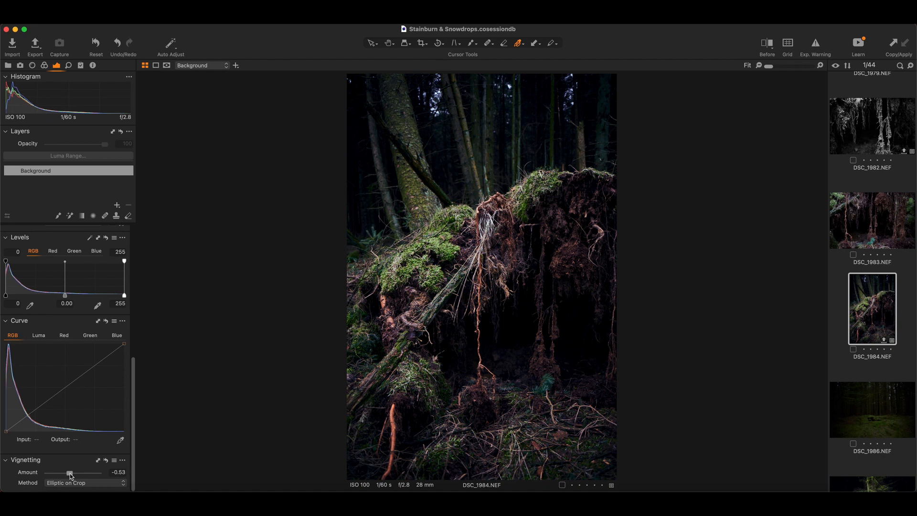